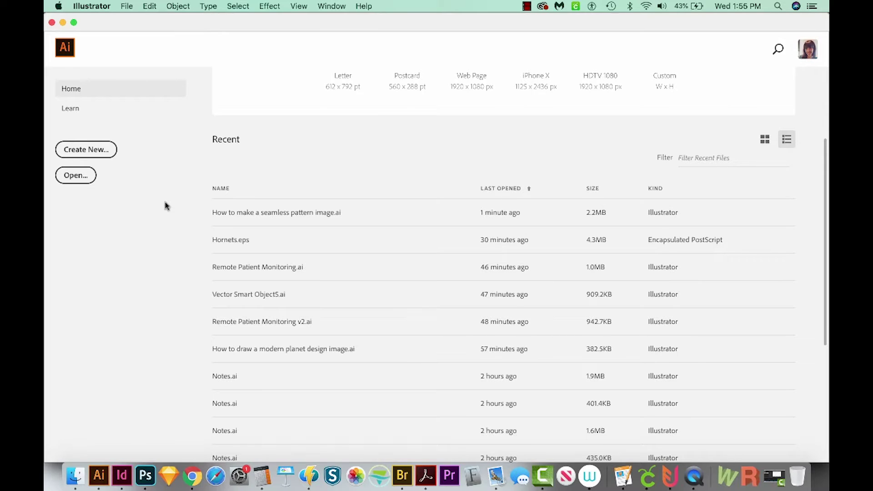
- Create a new web document using the Common 1366 × 768 px preset
{"action": "left_click", "coordinate": [95, 155]}
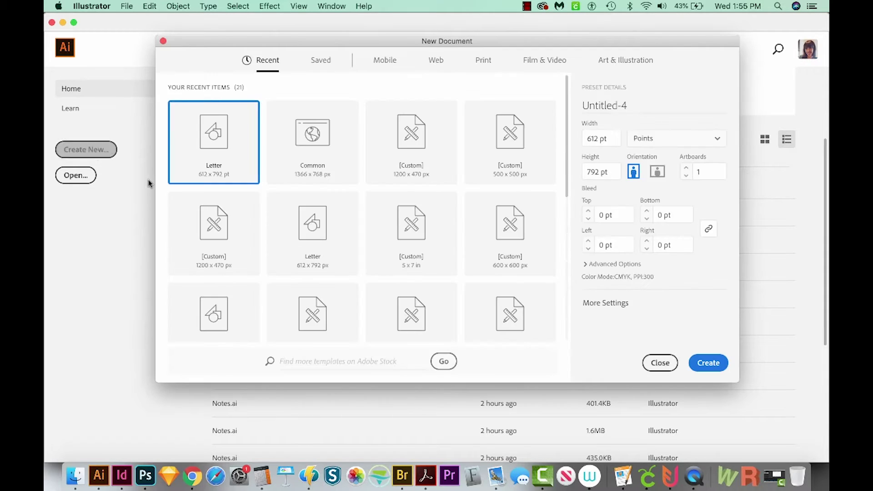
{"action": "left_click", "coordinate": [440, 64]}
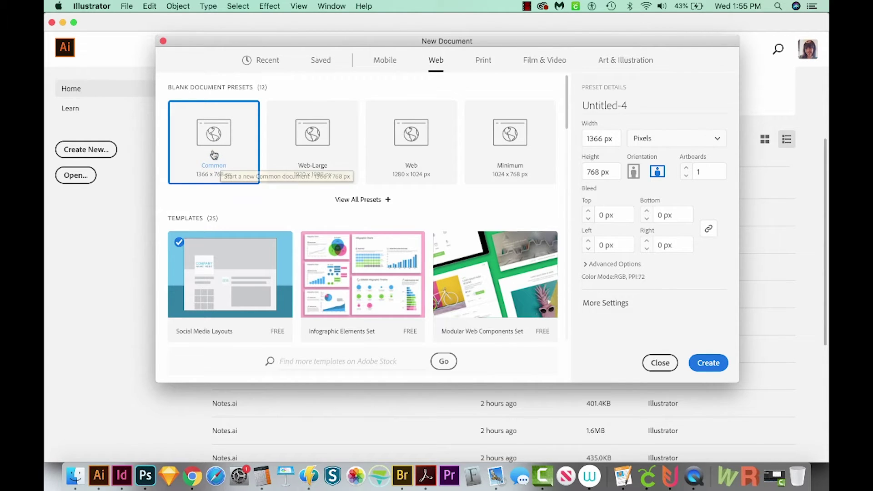
{"action": "left_click", "coordinate": [713, 369]}
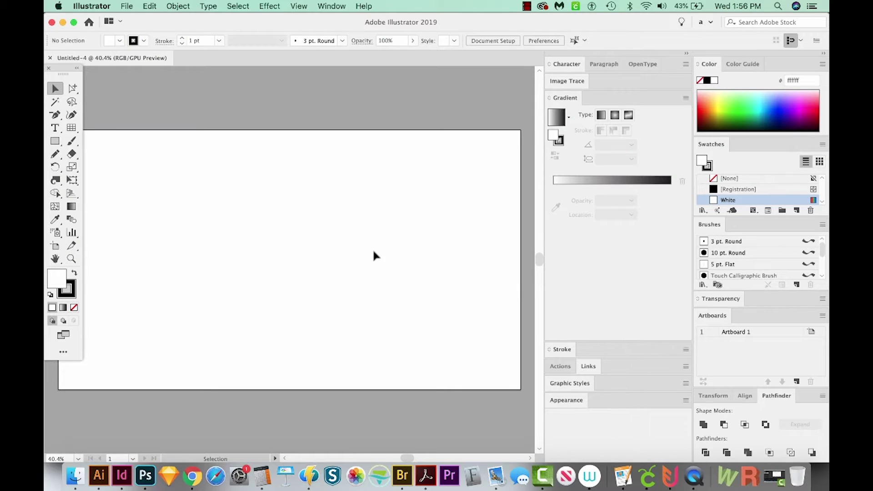
- Draw a large circle on the artboard's left half with no stroke
{"action": "key", "text": "l"}
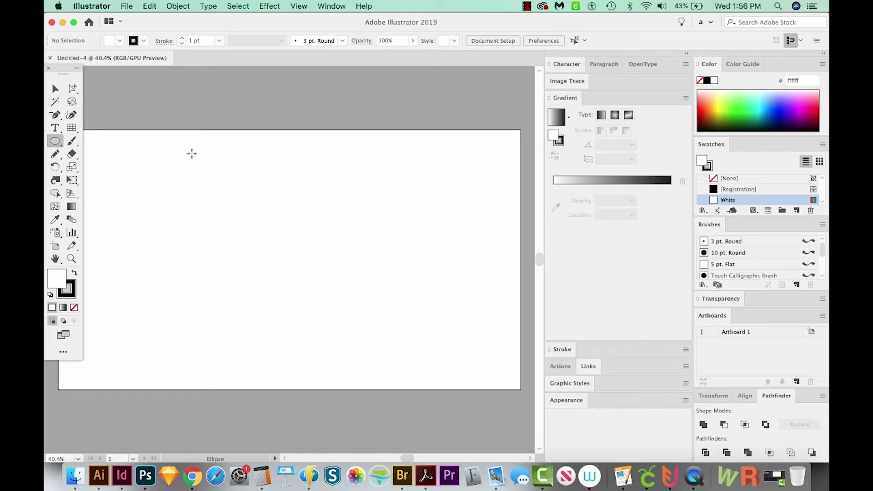
{"action": "left_click_drag", "start_coordinate": [195, 158], "coordinate": [346, 357]}
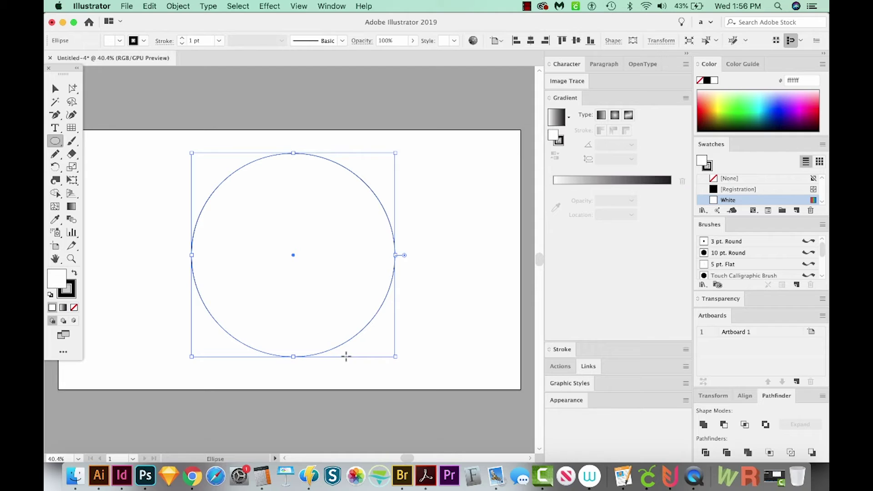
{"action": "left_click", "coordinate": [71, 294]}
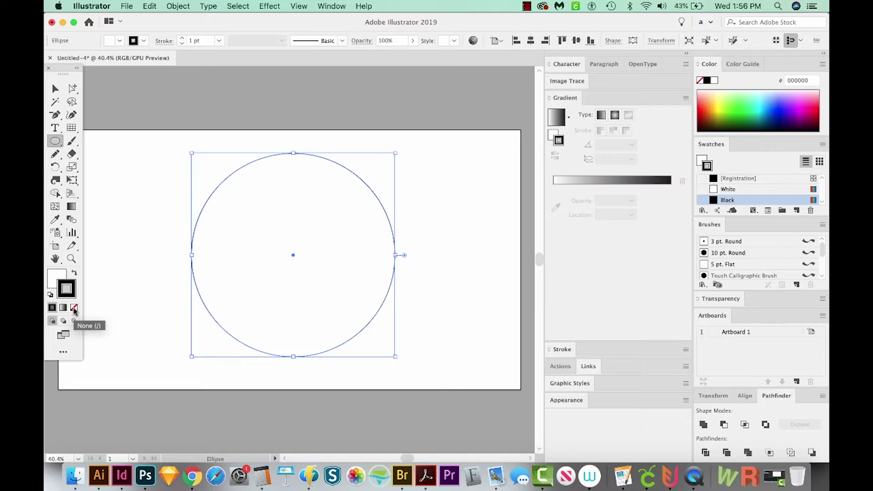
{"action": "left_click", "coordinate": [74, 309]}
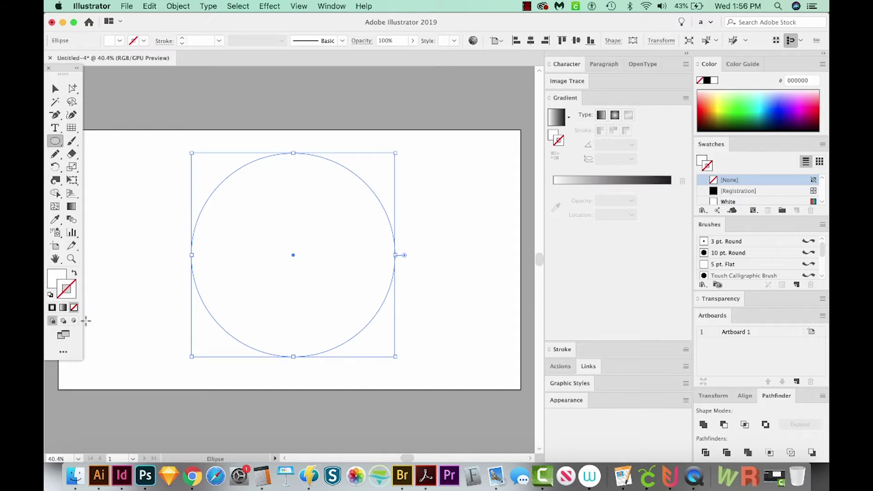
- Fill the circle with deep purple 4d2d91
{"action": "left_click", "coordinate": [55, 277]}
{"action": "double_click", "coordinate": [57, 278]}
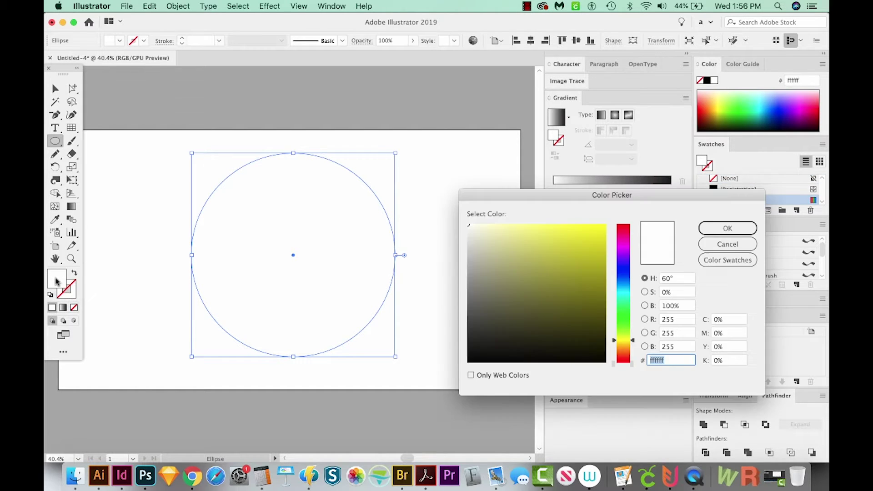
{"action": "left_click", "coordinate": [624, 262]}
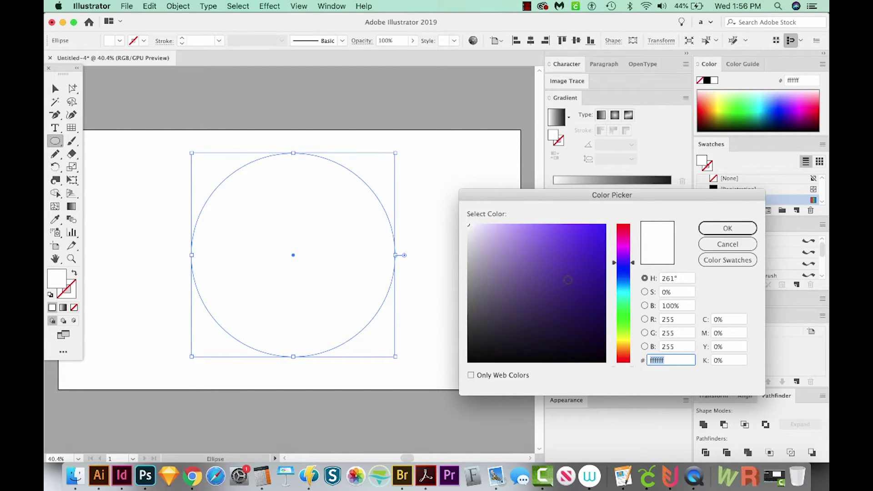
{"action": "left_click", "coordinate": [562, 284]}
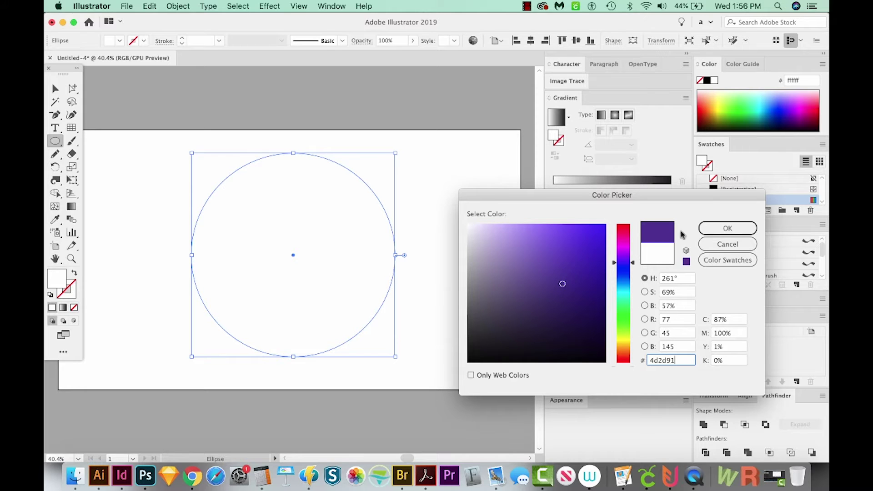
{"action": "left_click", "coordinate": [715, 228]}
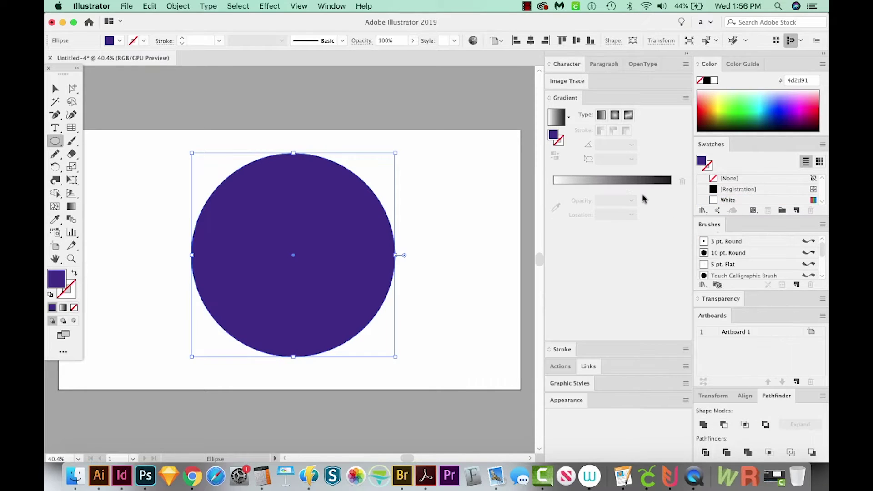
{"action": "key", "text": "u"}
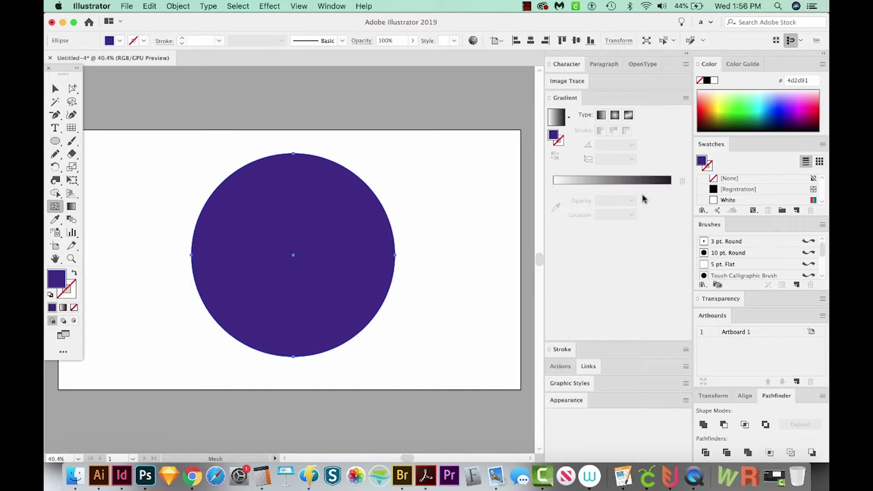
- Add a mesh point at the circle's upper left and colour it bright cyan 50e8ef
{"action": "left_click", "coordinate": [254, 204]}
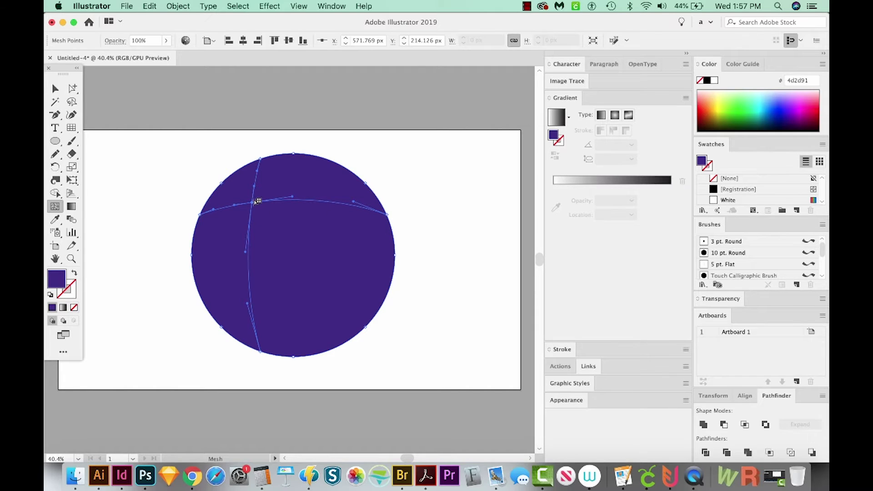
{"action": "double_click", "coordinate": [54, 280]}
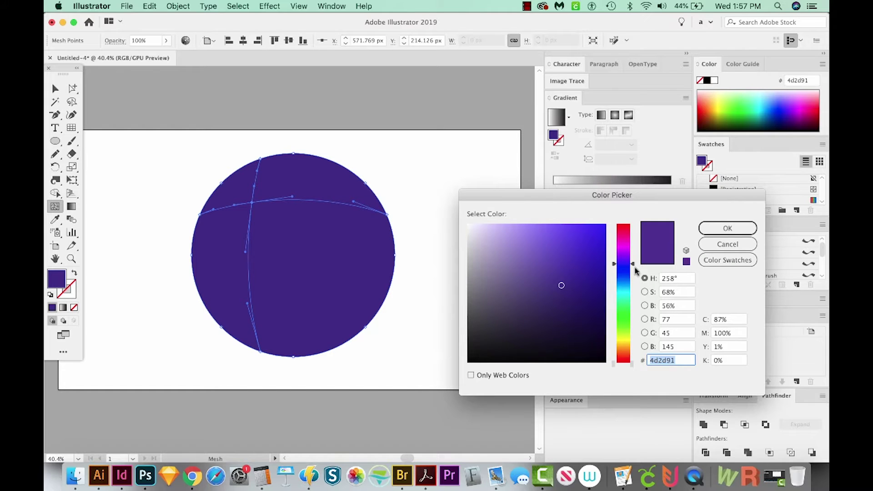
{"action": "left_click_drag", "start_coordinate": [636, 270], "coordinate": [632, 292]}
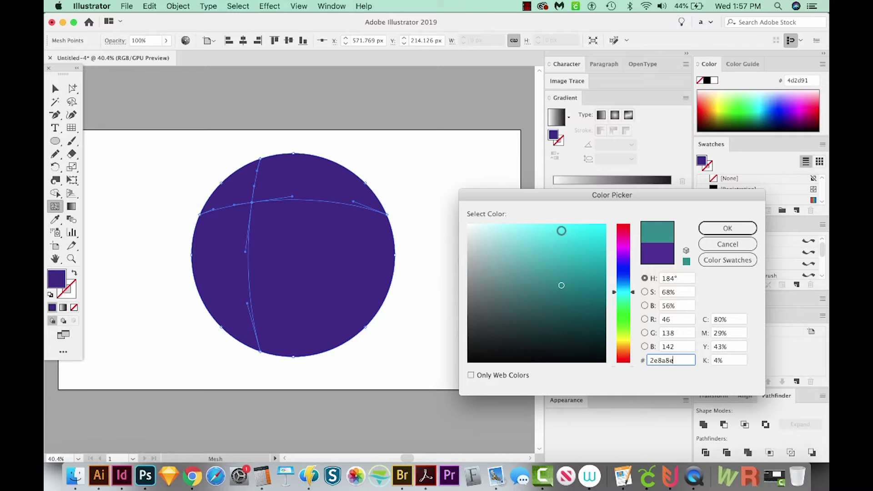
{"action": "left_click", "coordinate": [561, 232]}
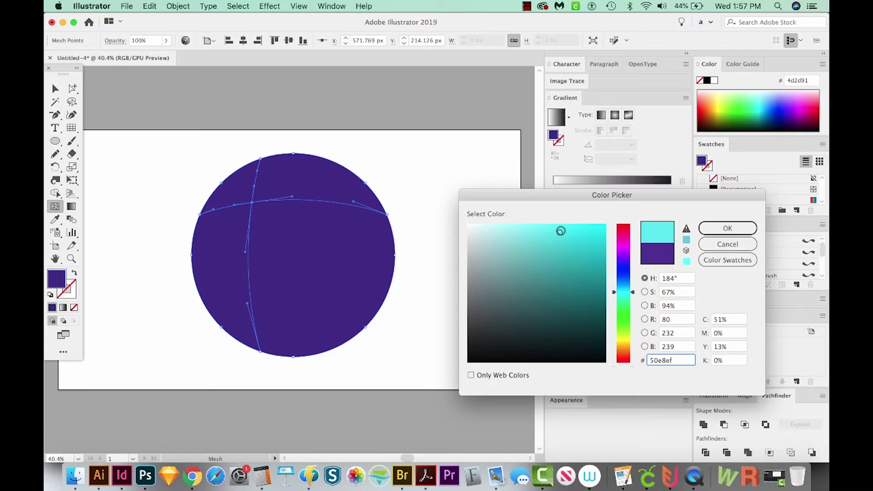
{"action": "left_click", "coordinate": [727, 228]}
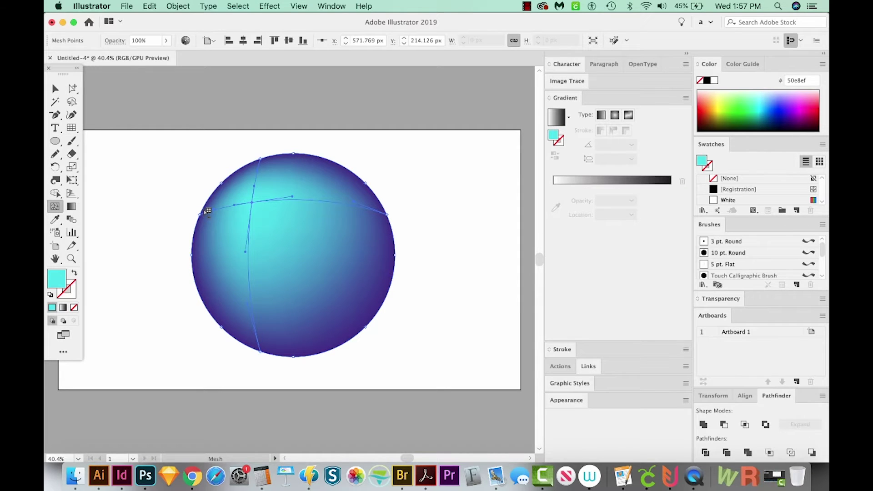
- Add a mesh point at the circle's lower right and colour it bright purple ac51ed
{"action": "left_click", "coordinate": [328, 294]}
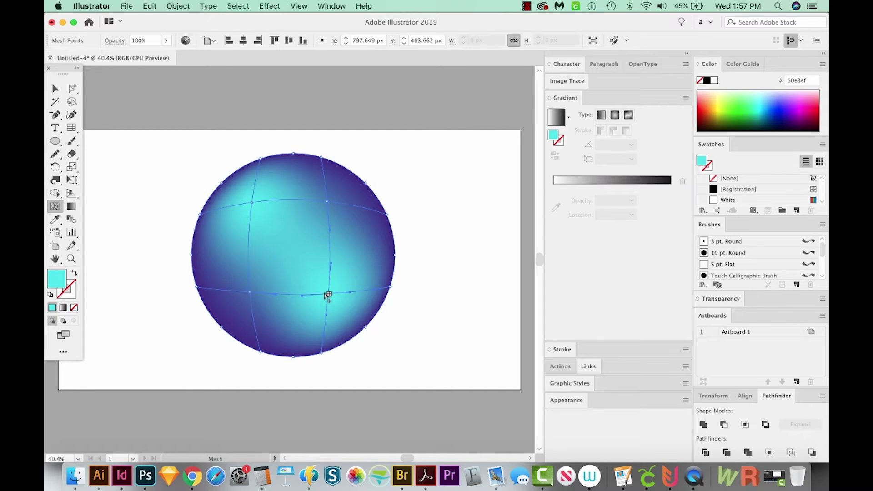
{"action": "double_click", "coordinate": [56, 281]}
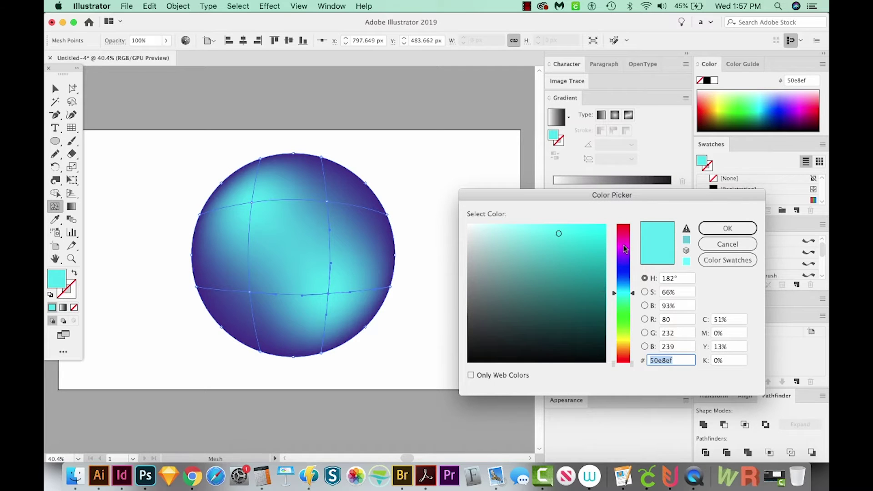
{"action": "left_click_drag", "start_coordinate": [625, 248], "coordinate": [627, 257]}
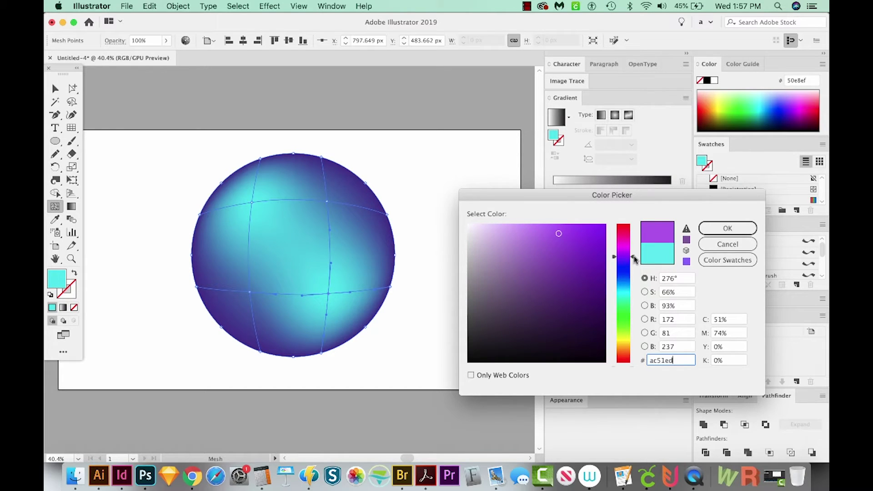
{"action": "left_click", "coordinate": [718, 229]}
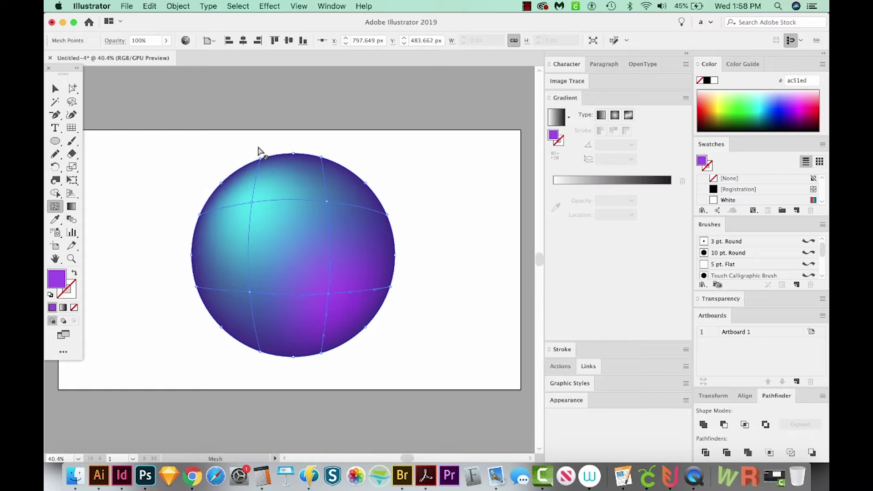
{"action": "key", "text": "q"}
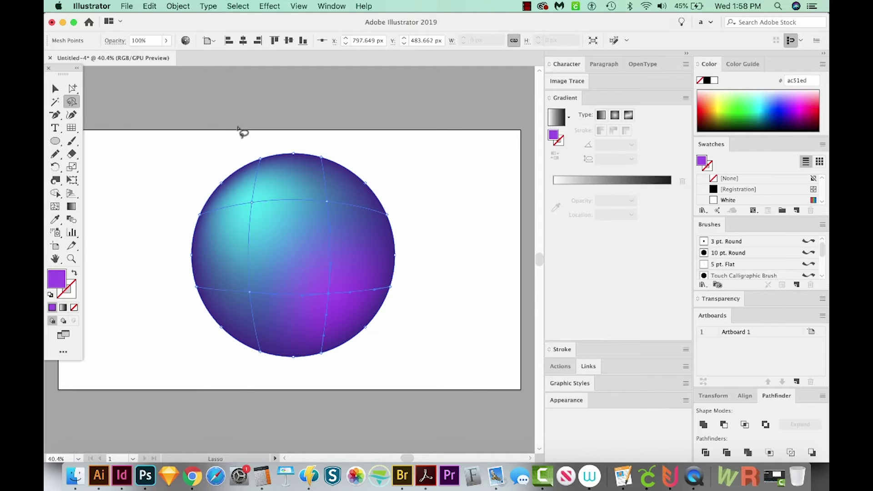
- Sample cyan into the sphere's top-left mesh points, then darken them to muted teal 3fa0a0
{"action": "mouse_move", "coordinate": [253, 147]}
{"action": "left_mouse_down"}
{"action": "mouse_move", "coordinate": [202, 185]}
{"action": "mouse_move", "coordinate": [189, 226]}
{"action": "mouse_move", "coordinate": [200, 234]}
{"action": "mouse_move", "coordinate": [270, 172]}
{"action": "mouse_move", "coordinate": [278, 156]}
{"action": "mouse_move", "coordinate": [257, 150]}
{"action": "left_mouse_up"}
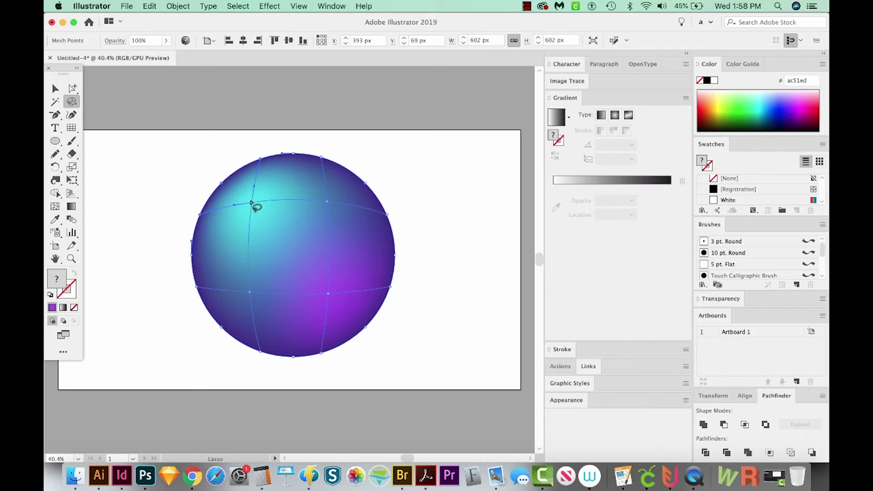
{"action": "key", "text": "i"}
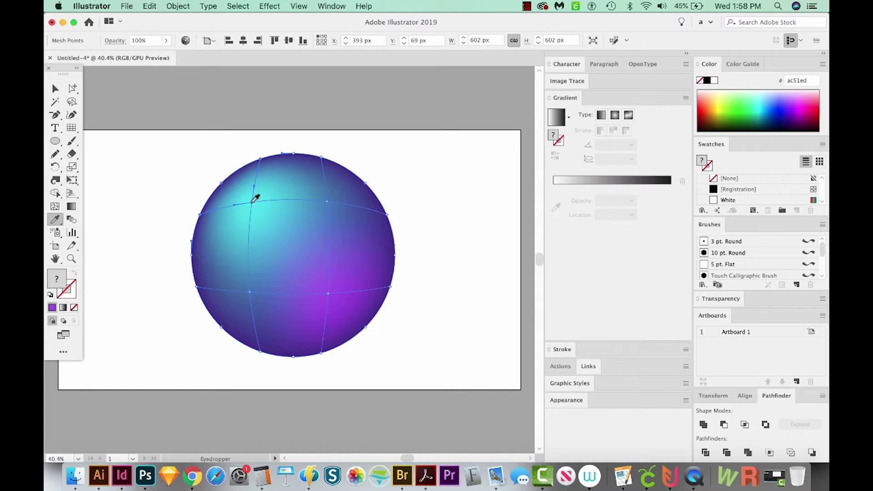
{"action": "left_click", "coordinate": [256, 196]}
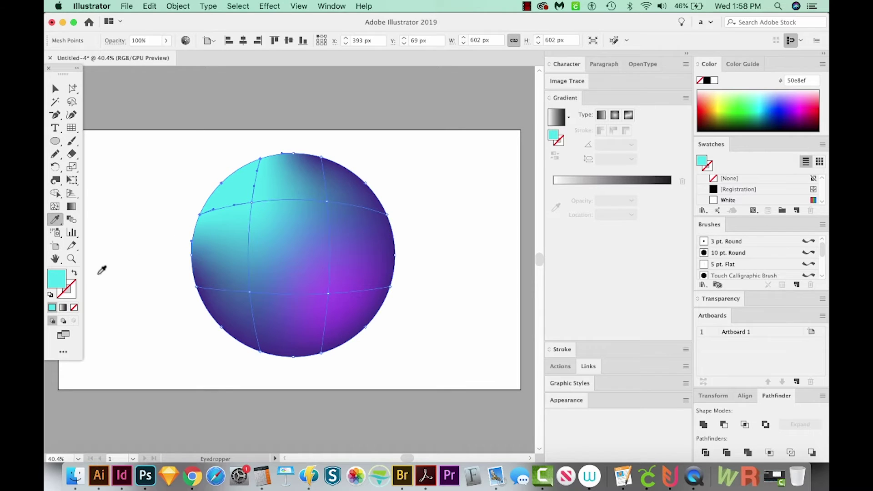
{"action": "double_click", "coordinate": [58, 280]}
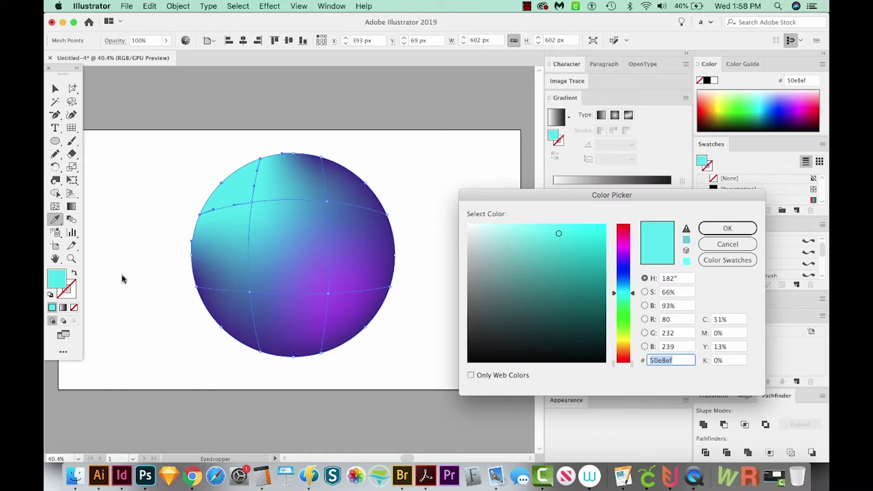
{"action": "left_click_drag", "start_coordinate": [562, 266], "coordinate": [553, 275]}
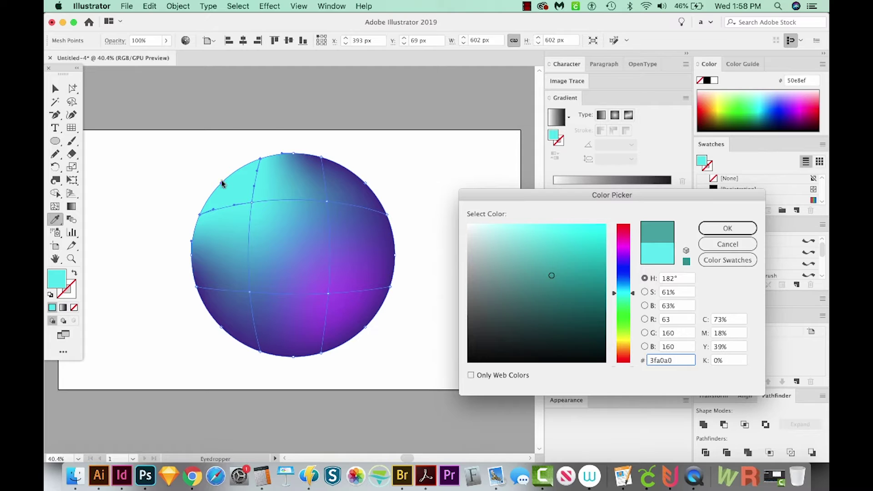
{"action": "left_click", "coordinate": [730, 228]}
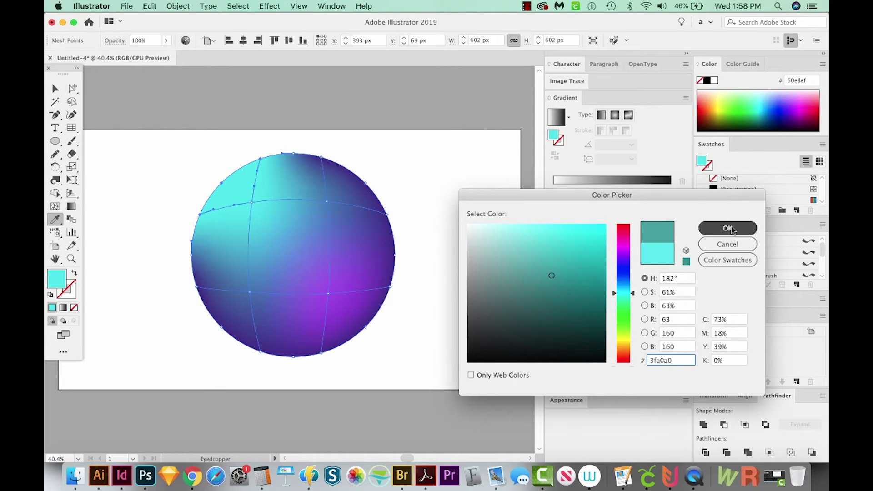
{"action": "left_click", "coordinate": [733, 230]}
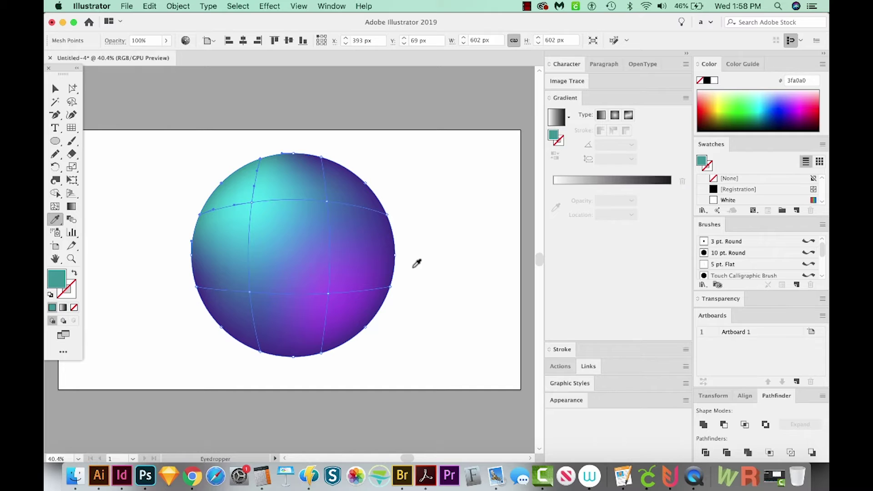
{"action": "key", "text": "q"}
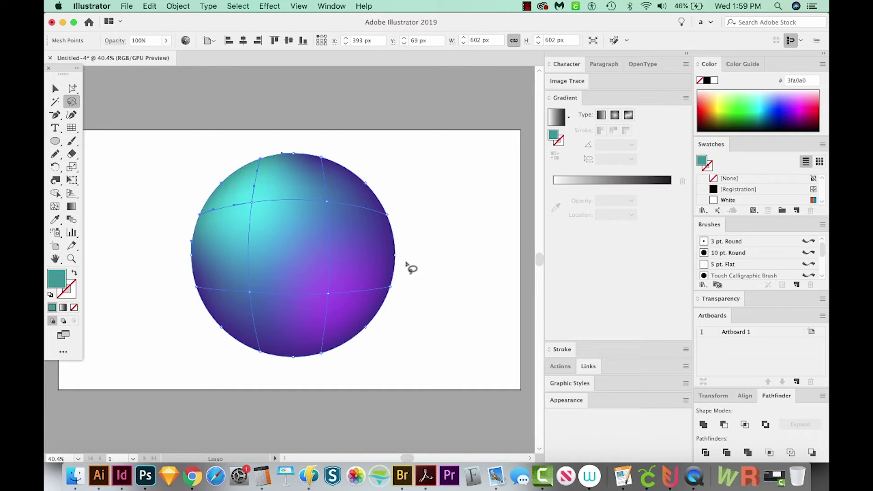
- Lasso the sphere's lower-right edge mesh points and sample the bright purple ac51ed into them
{"action": "left_click", "coordinate": [408, 260]}
{"action": "left_click_drag", "start_coordinate": [402, 243], "coordinate": [388, 252]}
{"action": "left_click_drag", "start_coordinate": [384, 296], "coordinate": [358, 333]}
{"action": "mouse_move", "coordinate": [289, 345]}
{"action": "left_mouse_down"}
{"action": "mouse_move", "coordinate": [275, 367]}
{"action": "mouse_move", "coordinate": [312, 372]}
{"action": "mouse_move", "coordinate": [382, 332]}
{"action": "mouse_move", "coordinate": [410, 257]}
{"action": "left_mouse_up"}
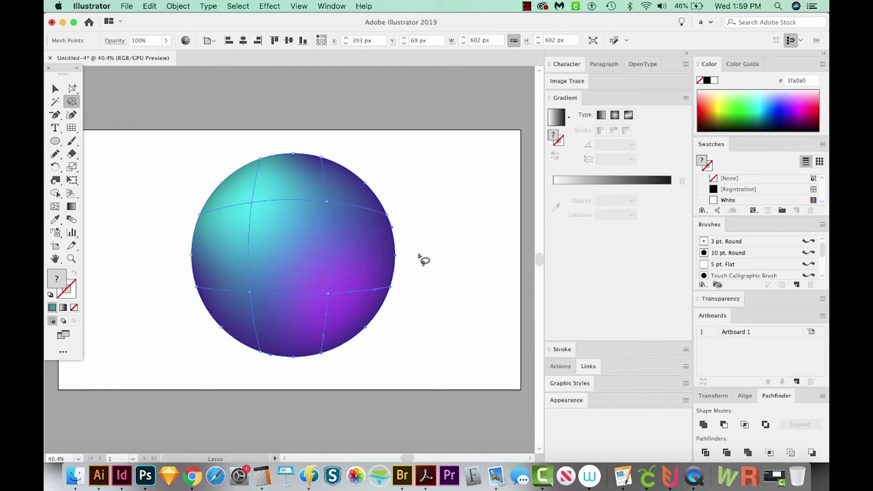
{"action": "key", "text": "i"}
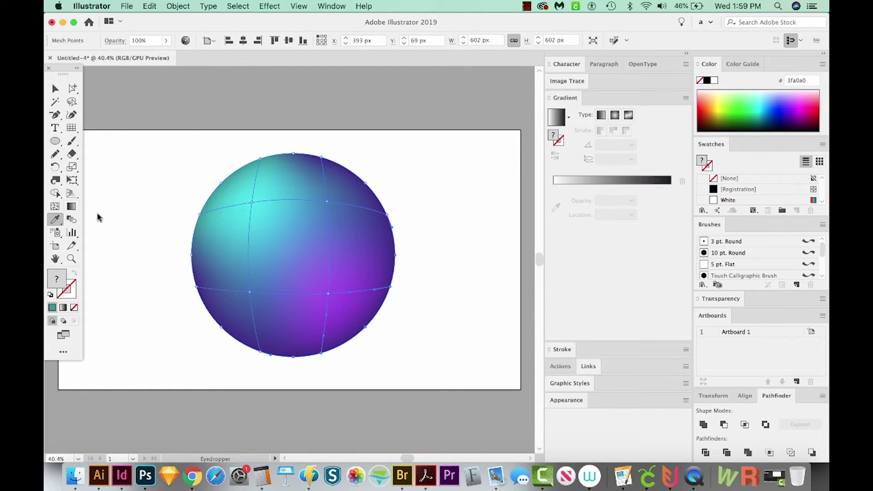
{"action": "left_click", "coordinate": [331, 290]}
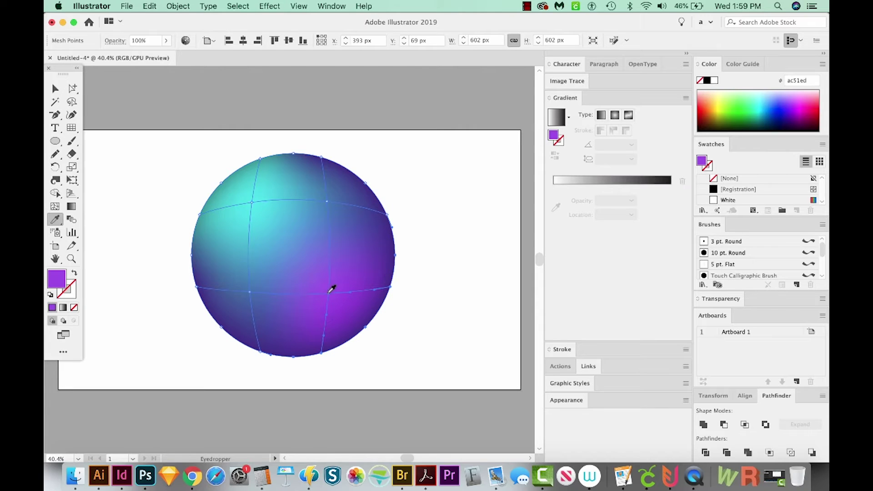
{"action": "double_click", "coordinate": [59, 280]}
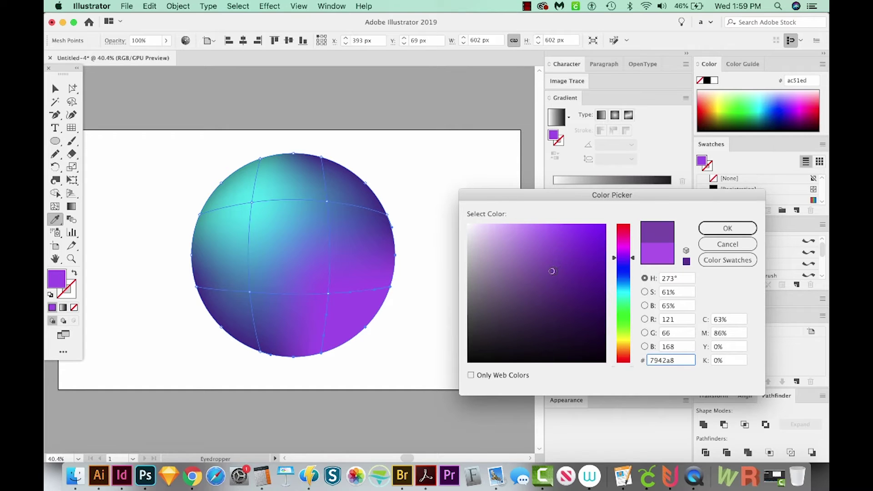
- Darken the lower-right edge points' purple to 703e9b
{"action": "left_click_drag", "start_coordinate": [551, 273], "coordinate": [550, 278]}
{"action": "left_click", "coordinate": [739, 231]}
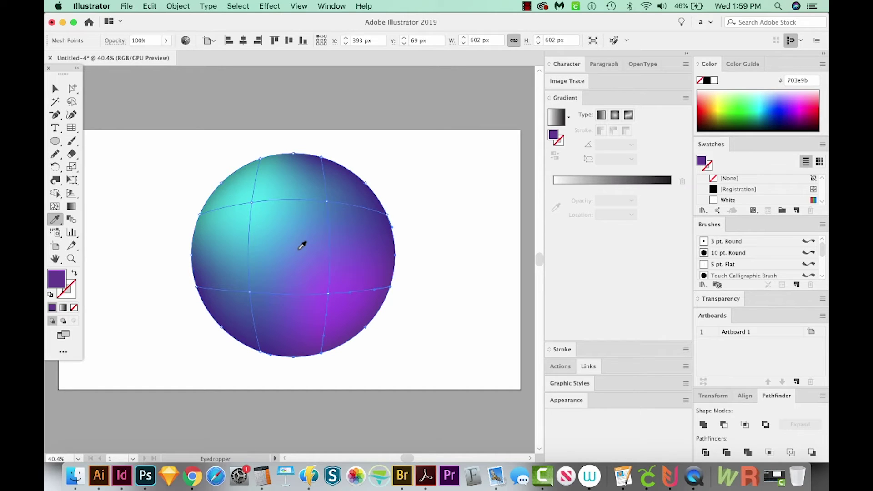
- Choose the Twirl tool and confirm its options with a 4° twirl rate
{"action": "key", "text": "shift+w"}
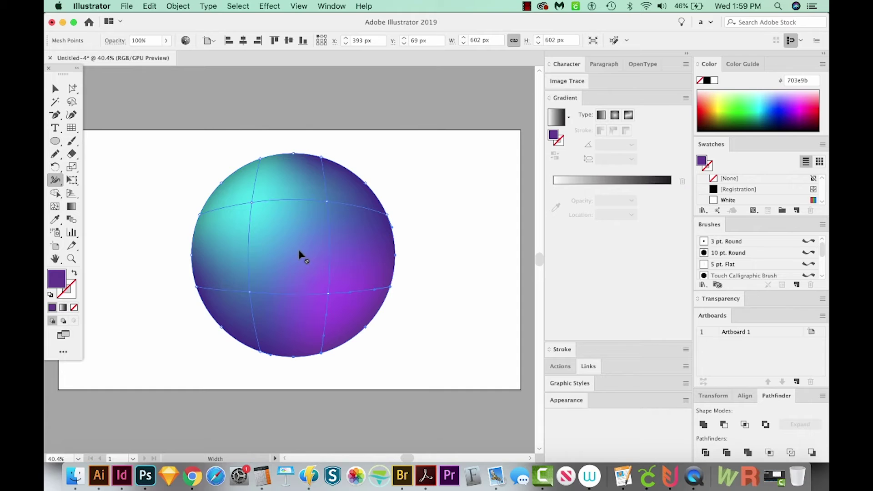
{"action": "left_click", "coordinate": [53, 181]}
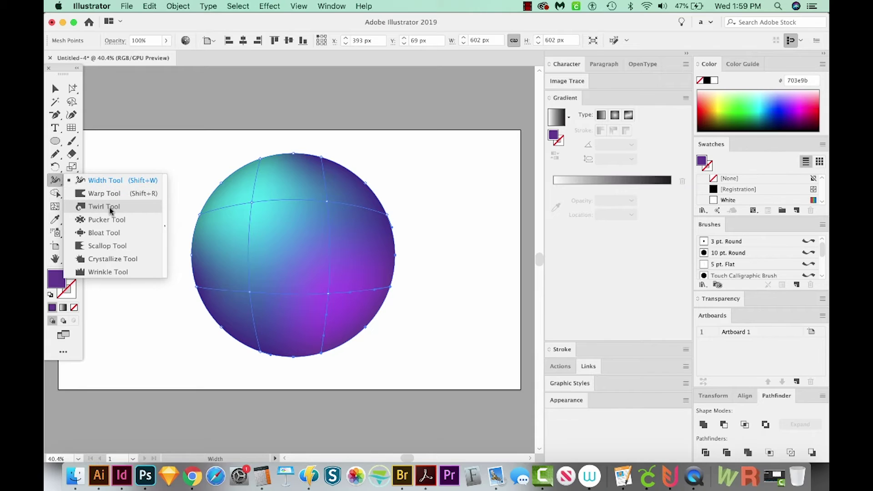
{"action": "left_click", "coordinate": [104, 207]}
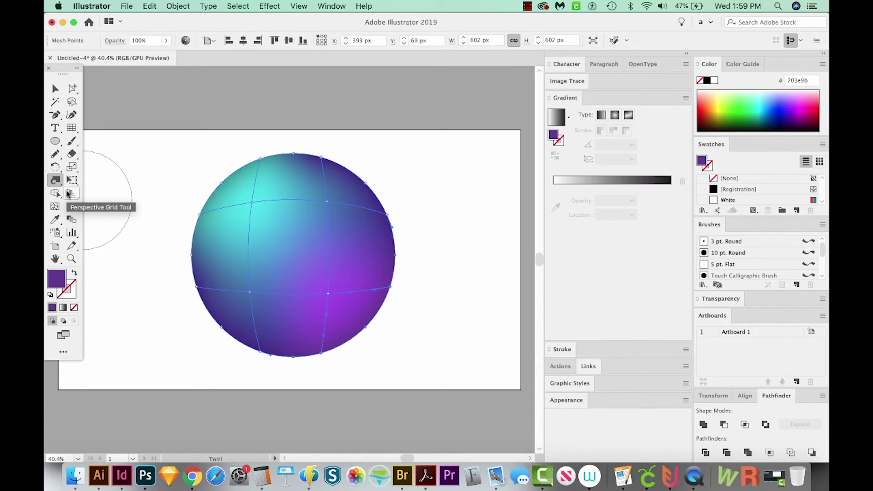
{"action": "double_click", "coordinate": [53, 181]}
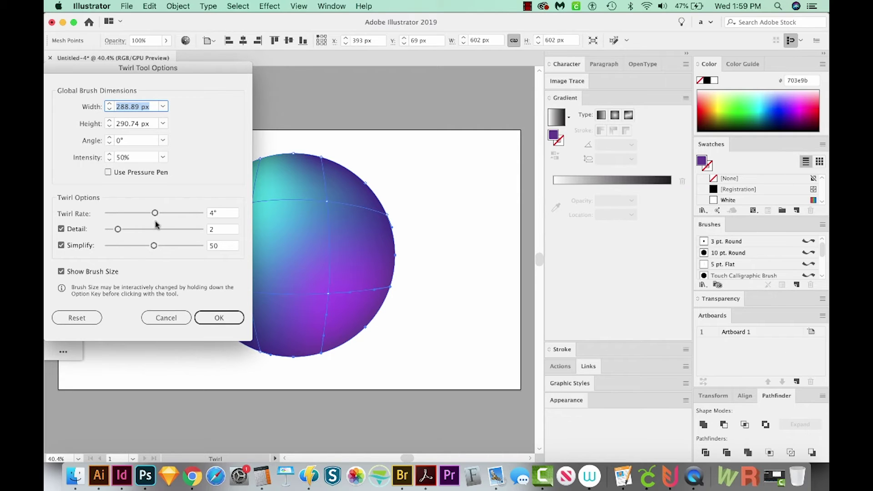
{"action": "left_click", "coordinate": [218, 212]}
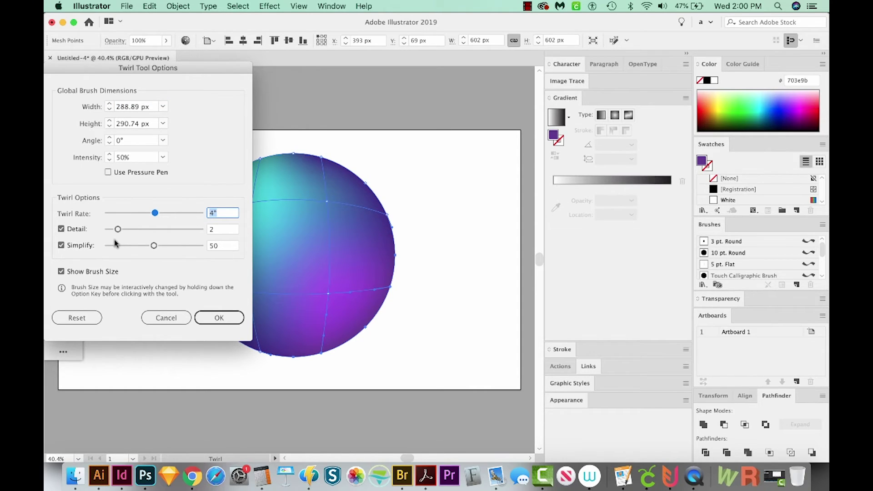
{"action": "left_click", "coordinate": [200, 318]}
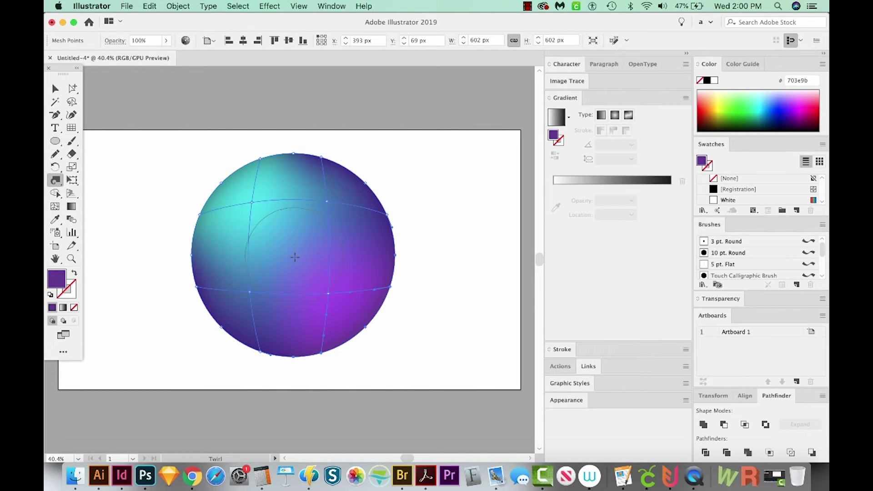
{"action": "left_click_drag", "start_coordinate": [295, 257], "coordinate": [351, 300]}
{"action": "mouse_move", "coordinate": [293, 256]}
{"action": "left_mouse_down"}
{"action": "mouse_move", "coordinate": [344, 283]}
{"action": "mouse_move", "coordinate": [349, 260]}
{"action": "mouse_move", "coordinate": [365, 272]}
{"action": "mouse_move", "coordinate": [342, 267]}
{"action": "left_mouse_up"}
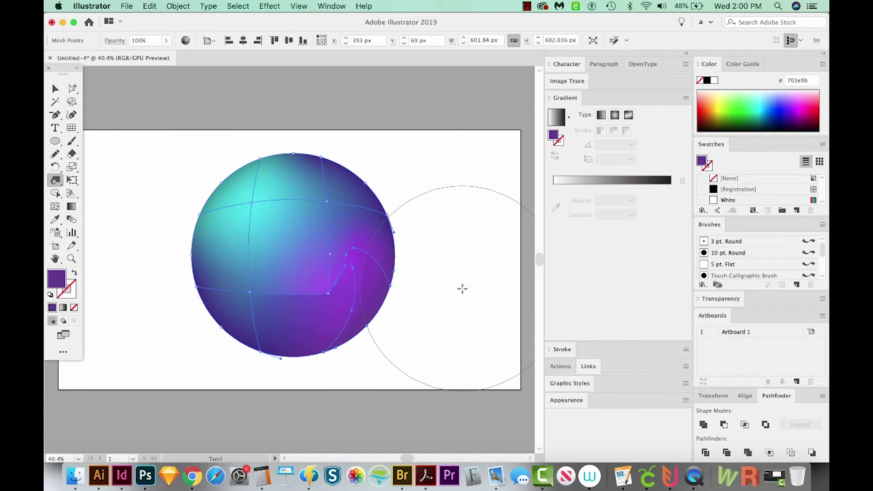
{"action": "key", "text": "super+z"}
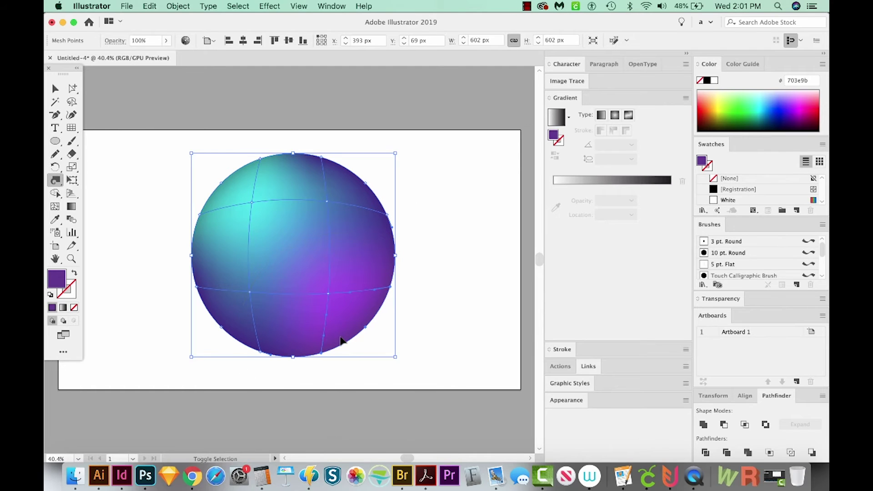
{"action": "key", "text": "super+shift+a"}
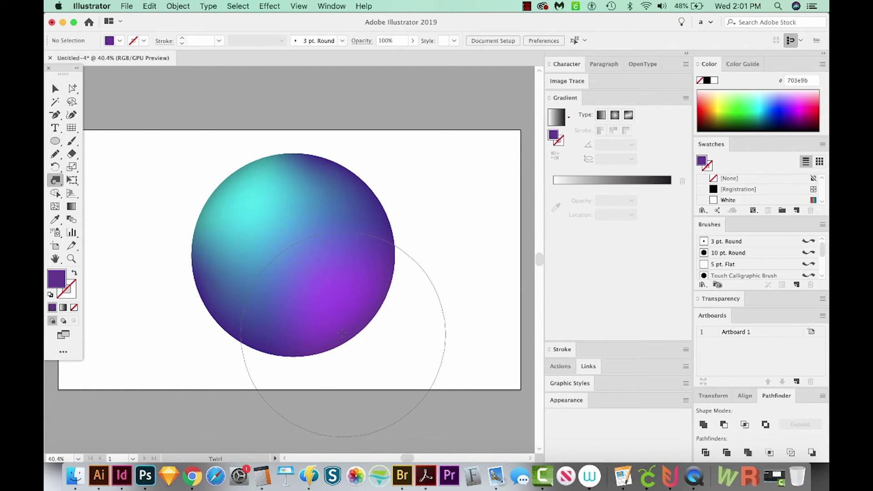
{"action": "key", "text": "v"}
{"action": "key", "text": "super+a"}
- Twirl the selected mesh sphere's centre into a spiral, undoing and redoing it more gently
{"action": "left_click", "coordinate": [414, 290]}
{"action": "left_click", "coordinate": [321, 266]}
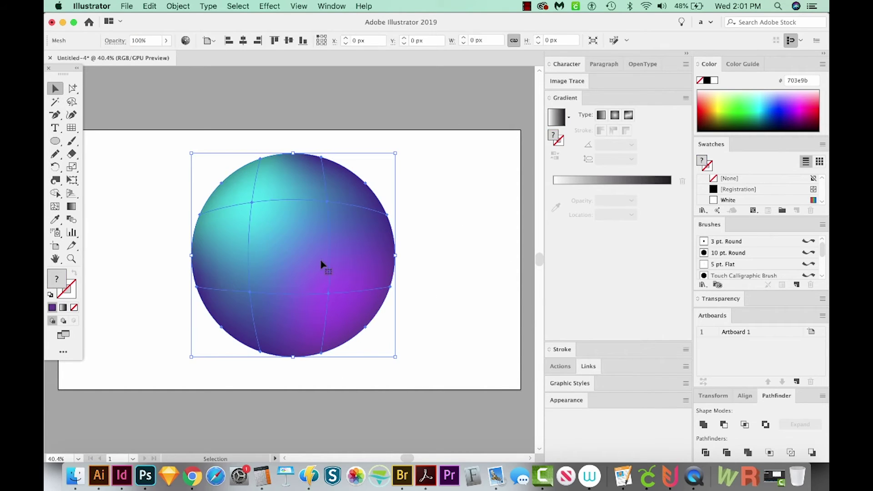
{"action": "left_click", "coordinate": [56, 181]}
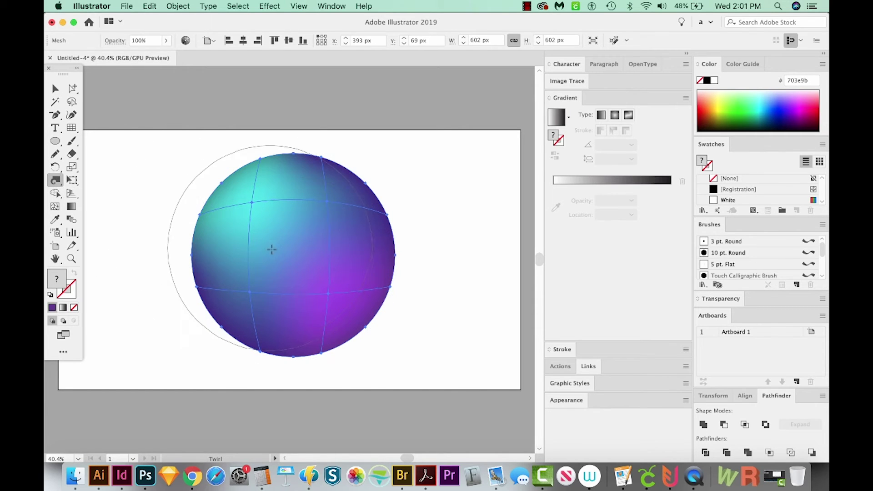
{"action": "left_click_drag", "start_coordinate": [292, 255], "coordinate": [293, 256]}
{"action": "left_click_drag", "start_coordinate": [292, 256], "coordinate": [293, 256]}
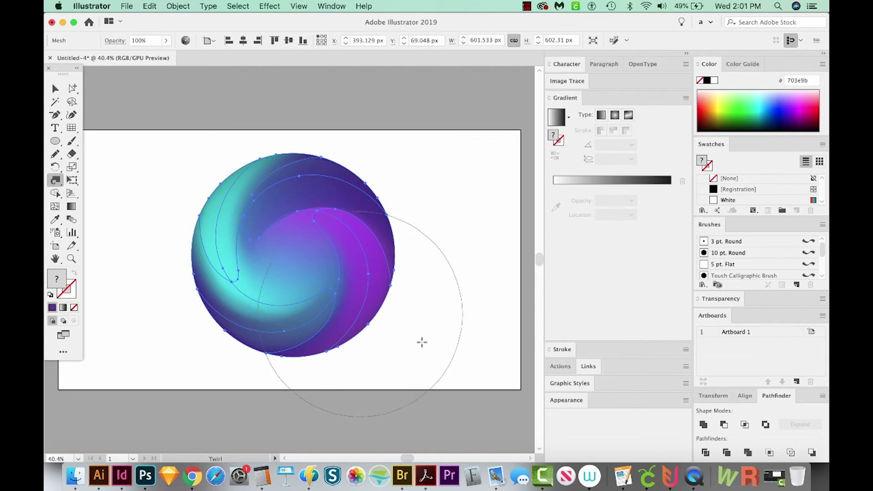
{"action": "key", "text": "super+shift+a"}
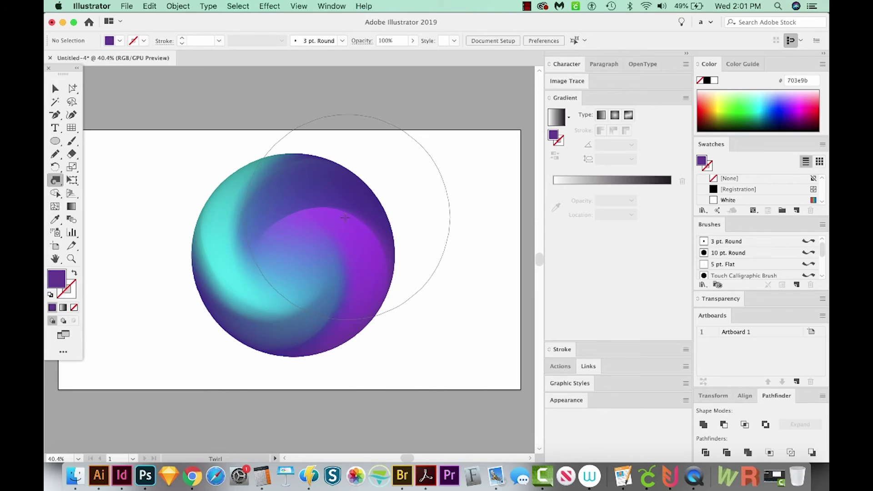
{"action": "key", "text": "super+z"}
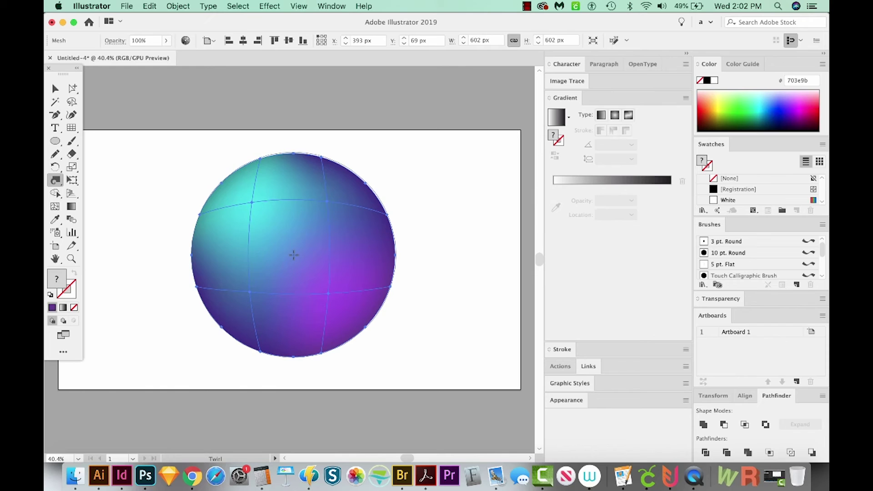
{"action": "left_click_drag", "start_coordinate": [293, 256], "coordinate": [294, 257]}
{"action": "key", "text": "v"}
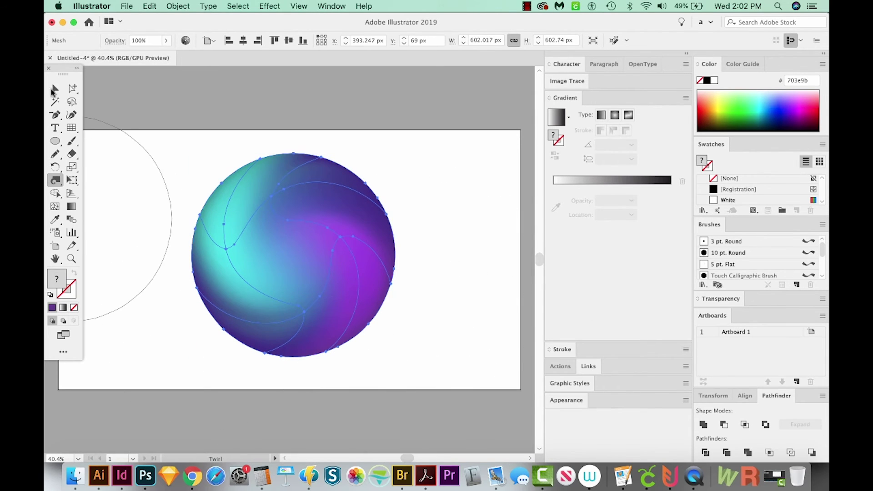
{"action": "left_click", "coordinate": [55, 89]}
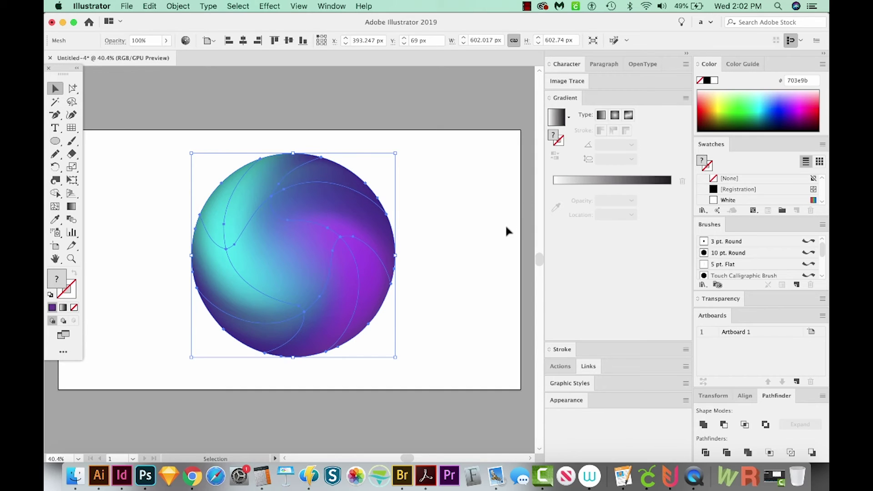
{"action": "left_click", "coordinate": [493, 269]}
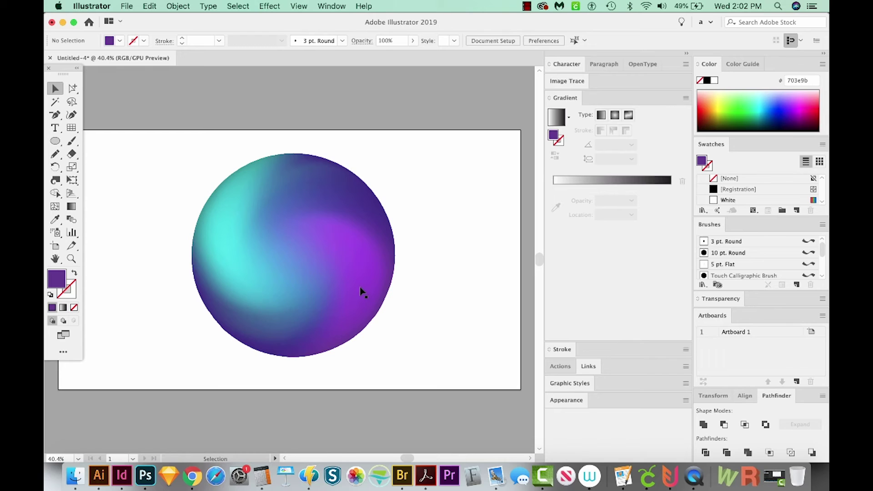
{"action": "left_click", "coordinate": [278, 272]}
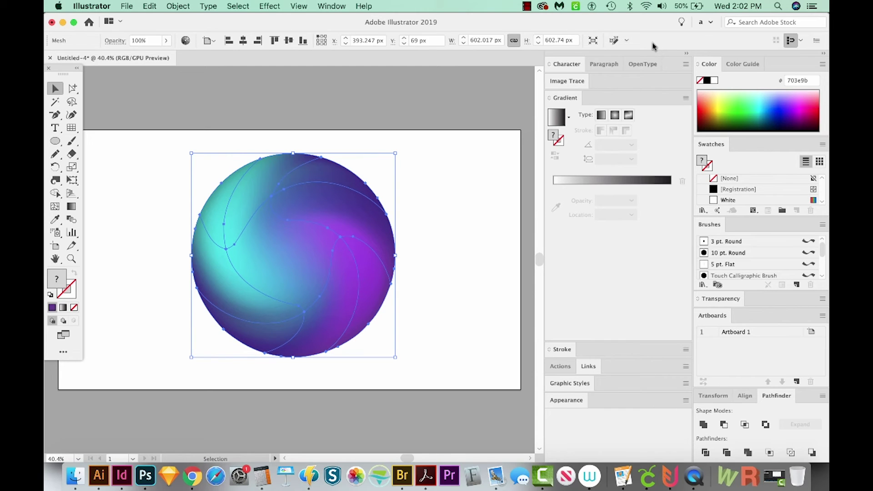
{"action": "left_click", "coordinate": [324, 6]}
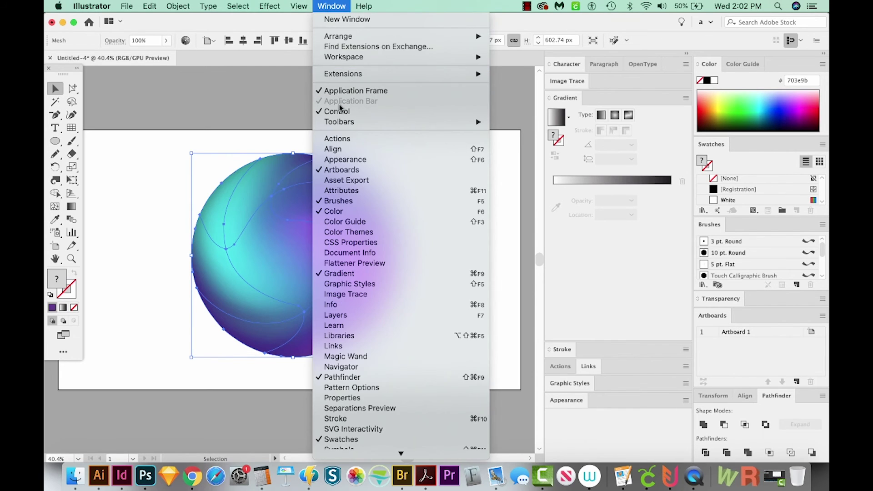
{"action": "left_click", "coordinate": [194, 49]}
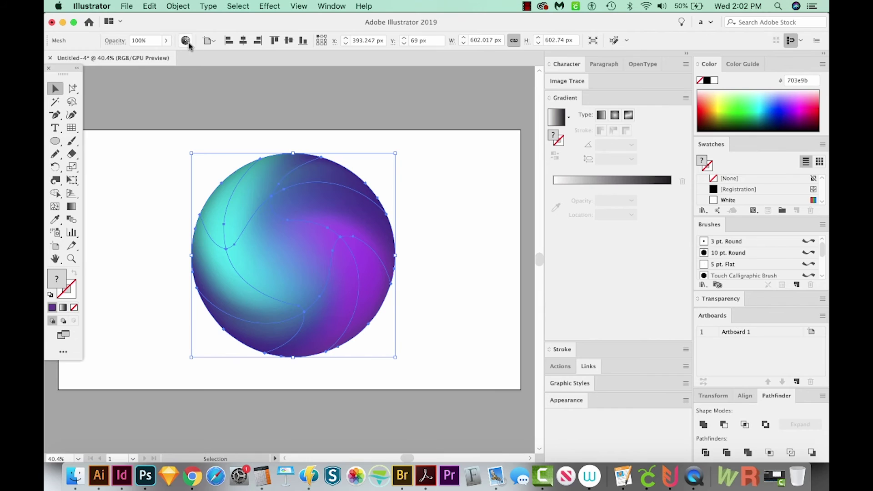
{"action": "left_click", "coordinate": [189, 45]}
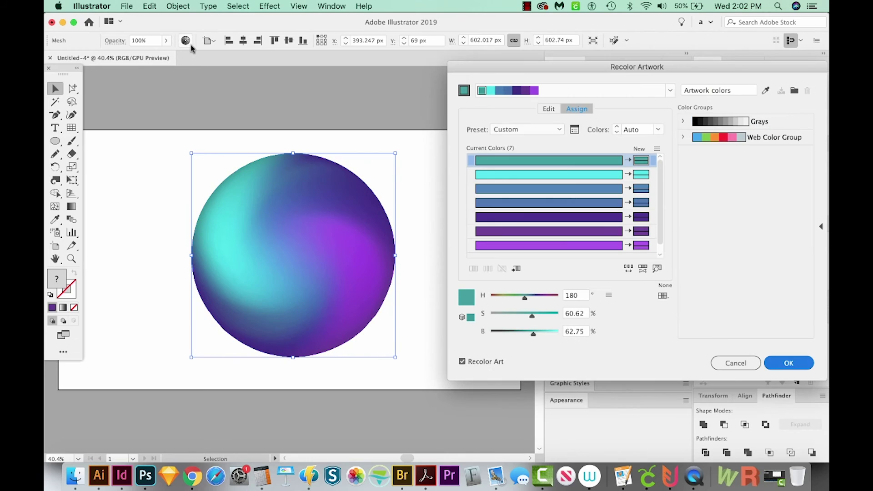
- Try shifting the purple on the Recolor Artwork colour wheel, then reset to the original colours
{"action": "left_click", "coordinate": [547, 110]}
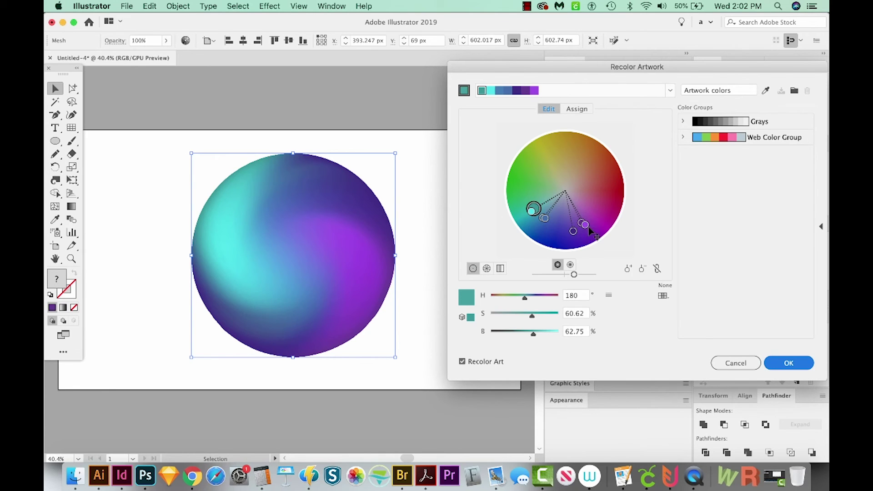
{"action": "left_click_drag", "start_coordinate": [584, 224], "coordinate": [605, 189]}
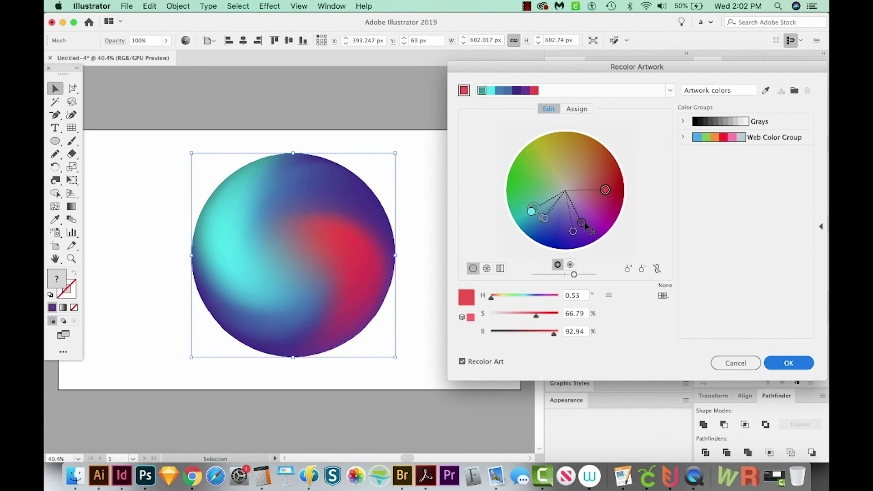
{"action": "left_click_drag", "start_coordinate": [582, 223], "coordinate": [597, 186]}
{"action": "mouse_move", "coordinate": [572, 233]}
{"action": "left_mouse_down"}
{"action": "mouse_move", "coordinate": [596, 182]}
{"action": "mouse_move", "coordinate": [590, 176]}
{"action": "left_mouse_up"}
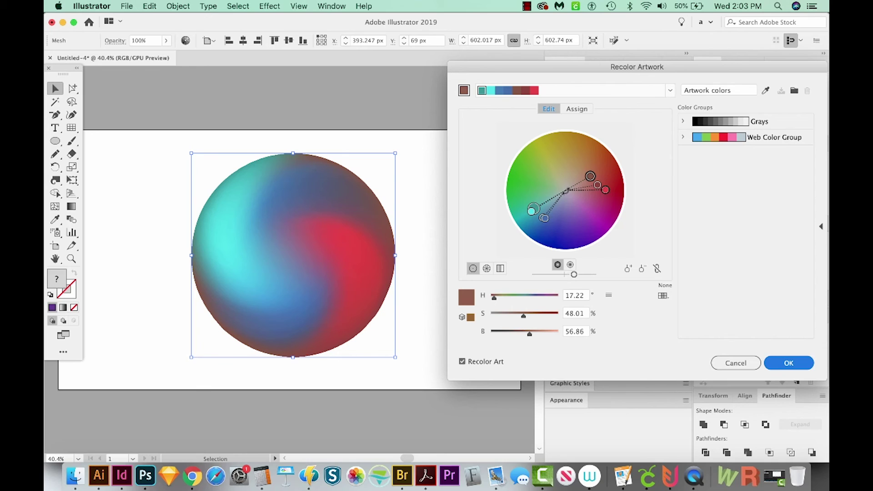
{"action": "left_click_drag", "start_coordinate": [590, 176], "coordinate": [579, 221]}
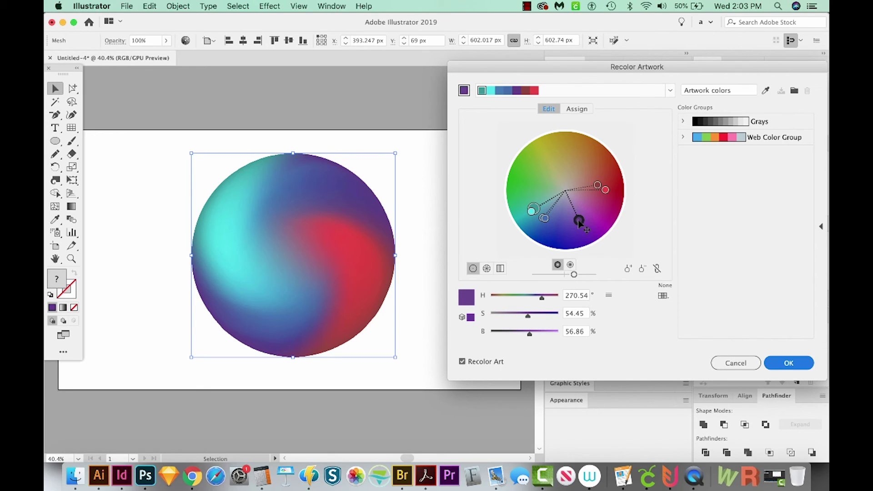
{"action": "left_click", "coordinate": [766, 92]}
{"action": "left_click", "coordinate": [766, 92]}
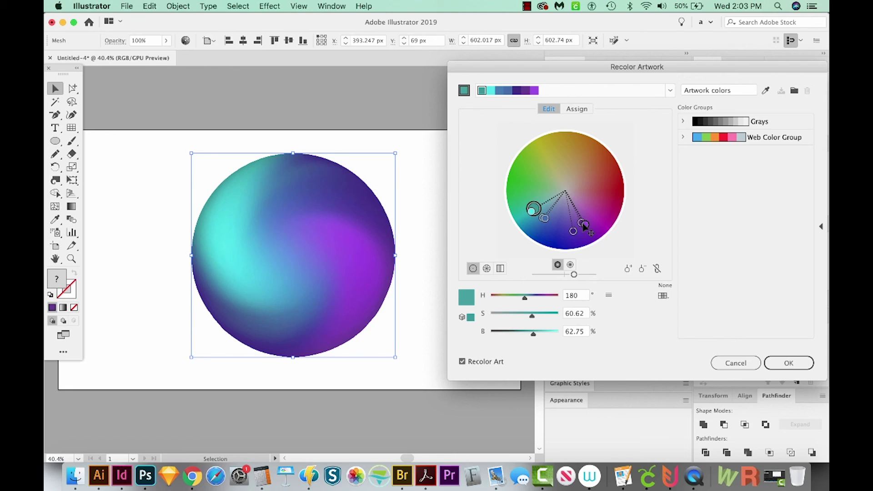
- Brighten the purple toward magenta, lower its saturation to 45%, and apply the recolour
{"action": "left_click_drag", "start_coordinate": [584, 225], "coordinate": [592, 222]}
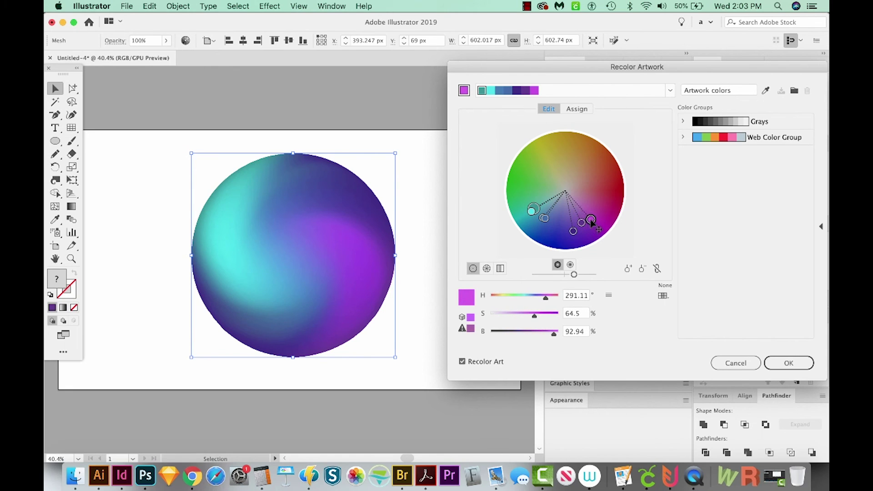
{"action": "left_click_drag", "start_coordinate": [540, 316], "coordinate": [522, 320]}
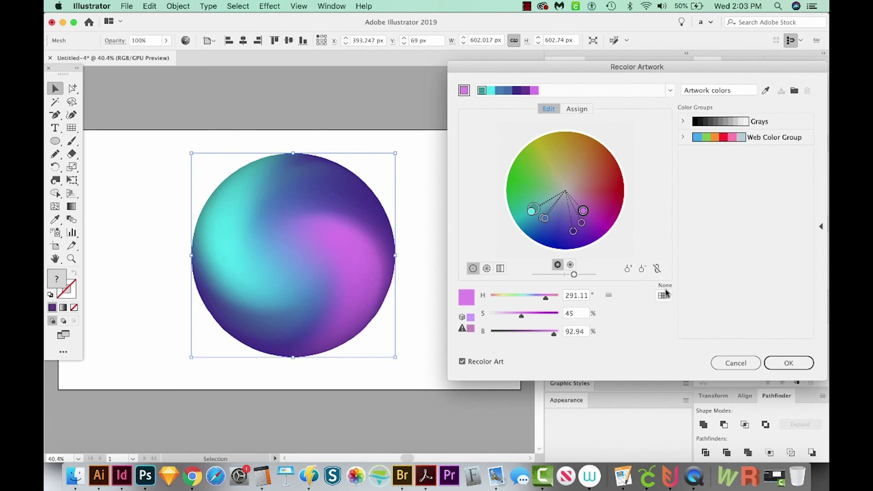
{"action": "left_click", "coordinate": [789, 363]}
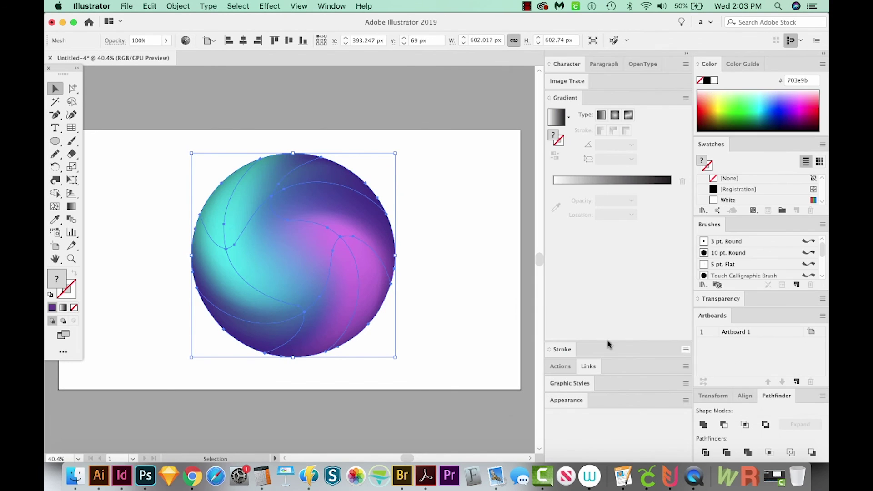
{"action": "left_click", "coordinate": [501, 367]}
{"action": "scroll", "coordinate": [451, 335], "scroll_direction": "down", "scroll_amount": 2}
{"action": "left_click", "coordinate": [473, 326]}
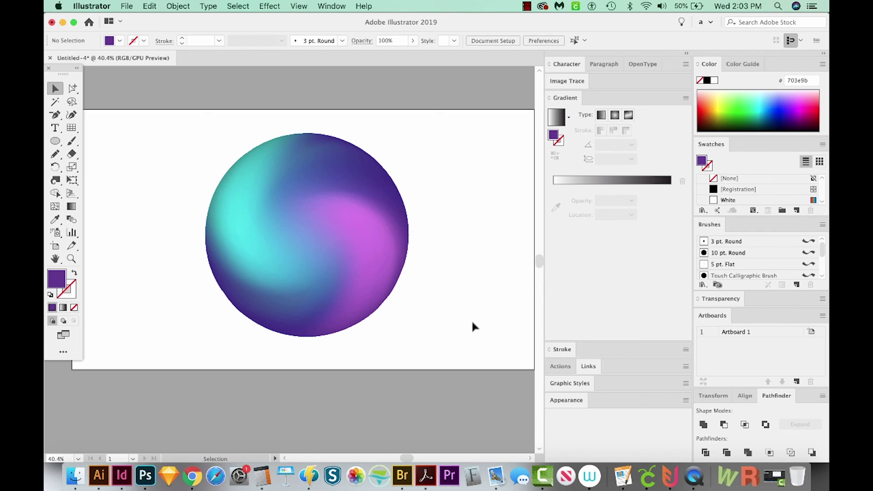